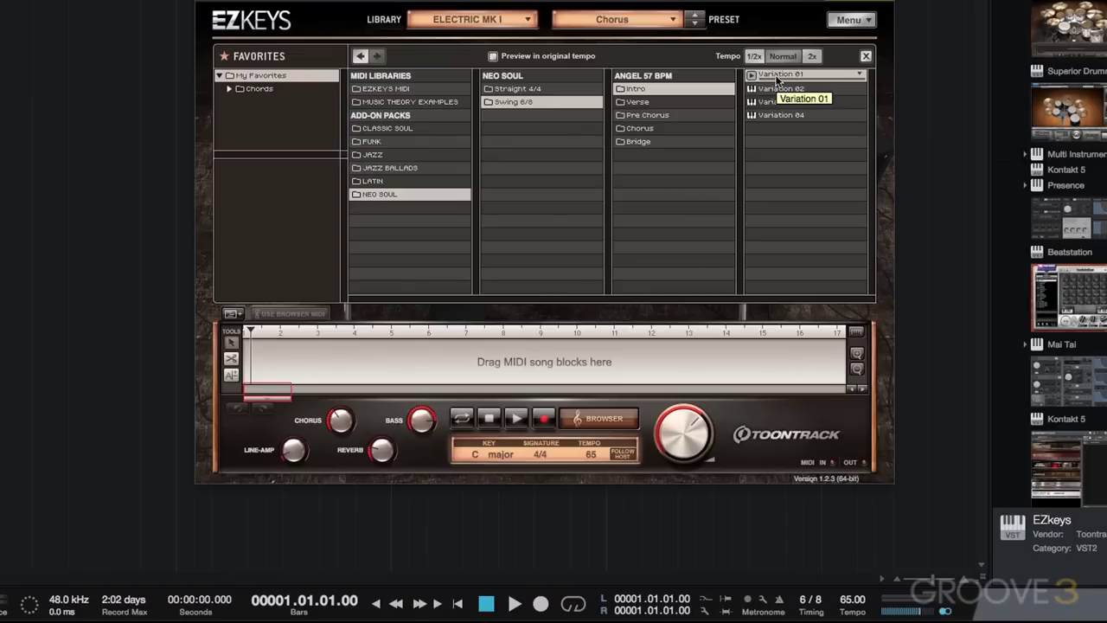
Drop Intro Variation 01 at the song start and bring up its block options
left_click_drag(777, 78, 240, 366)
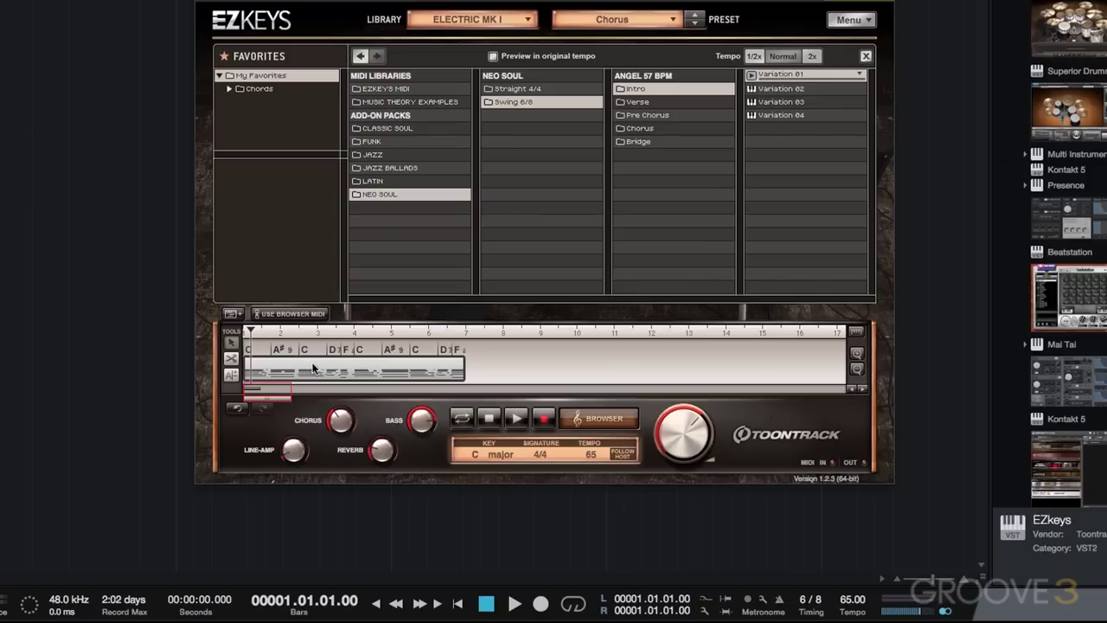
right_click(317, 378)
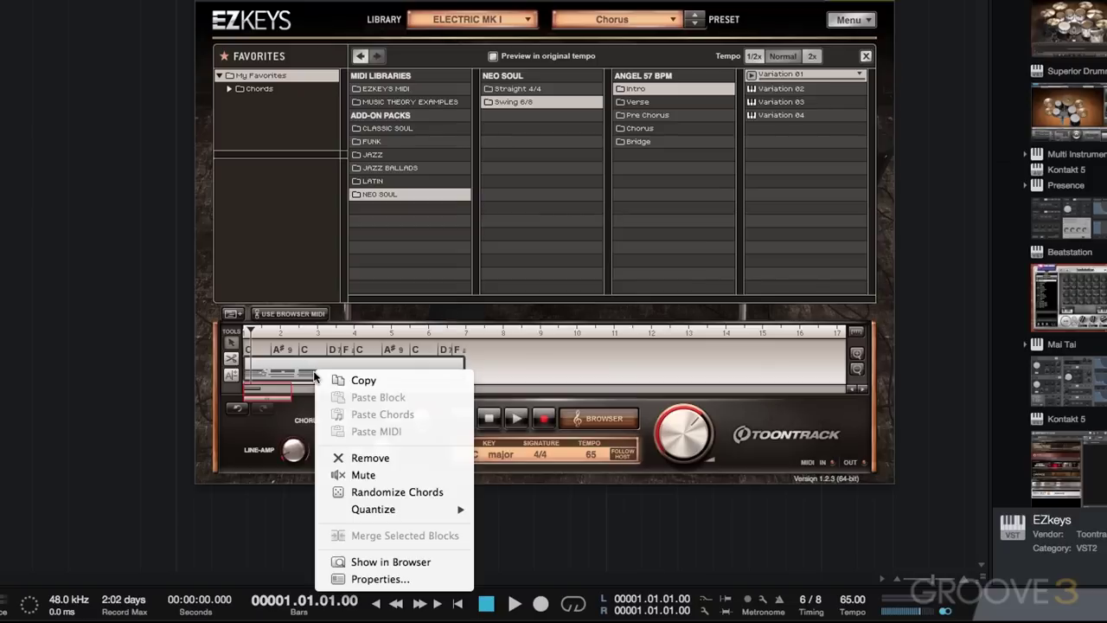
Remove that block and place Intro Variations 02 and 03 at the start of the song
left_click(371, 459)
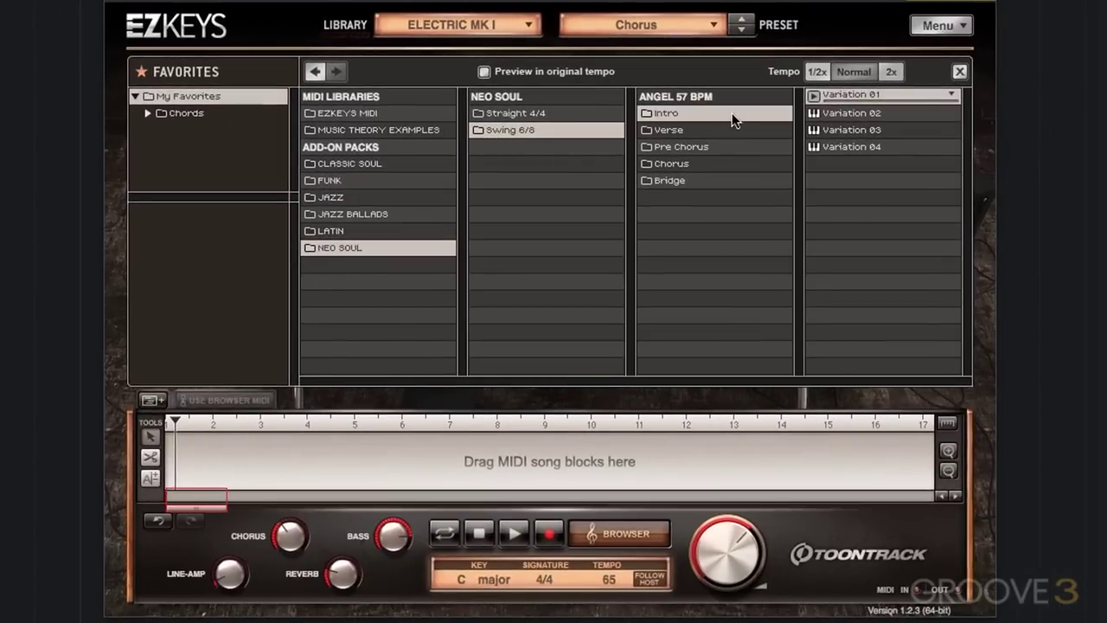
left_click(872, 112)
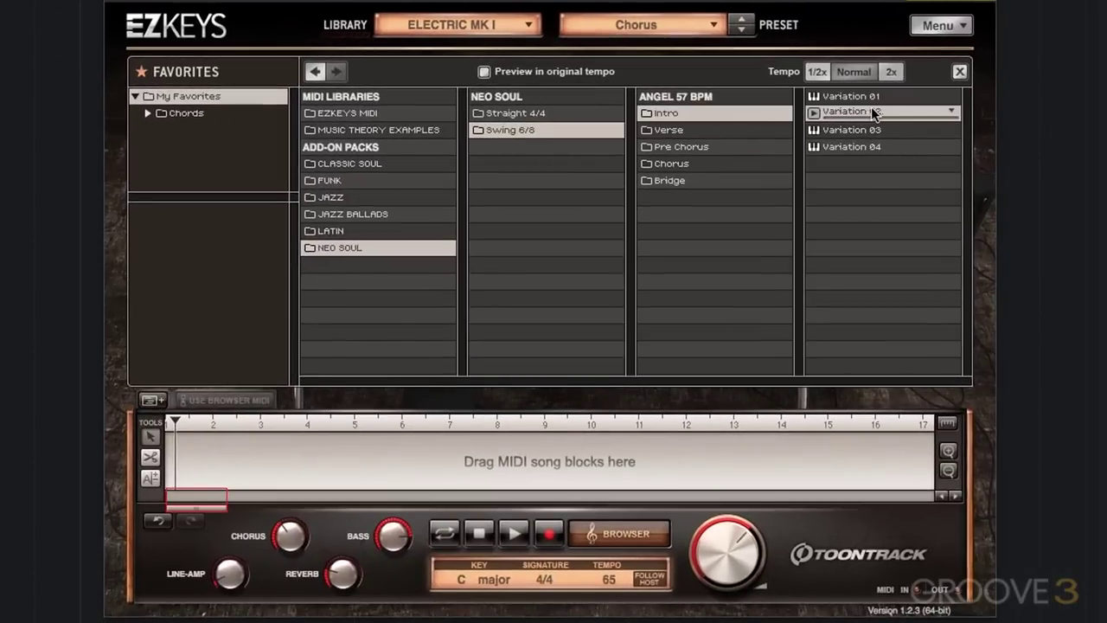
left_click_drag(874, 113, 179, 474)
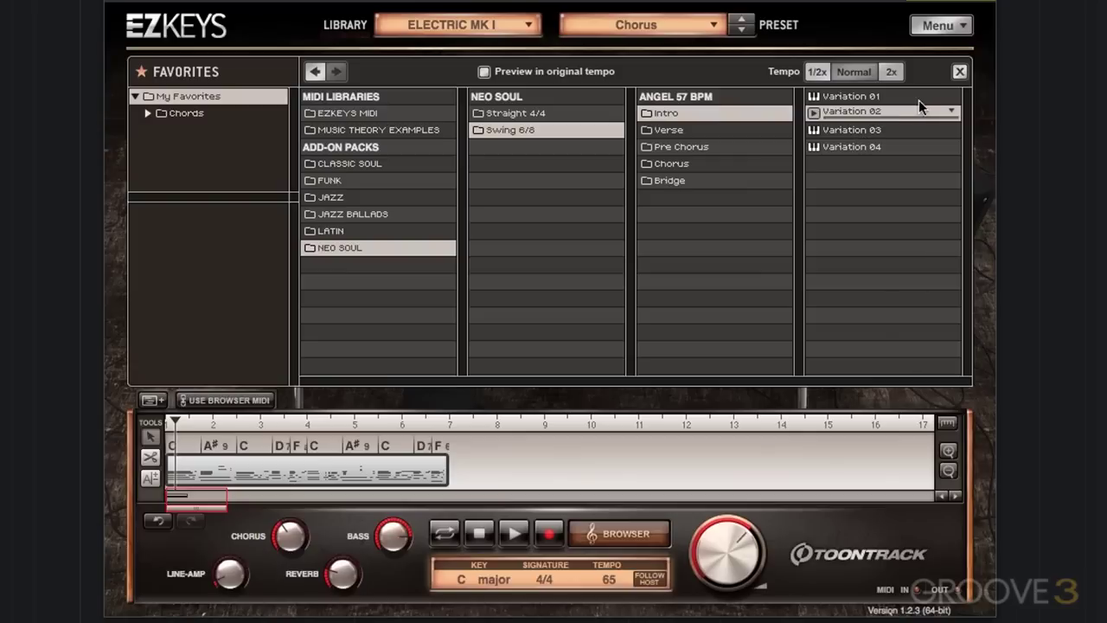
left_click_drag(849, 130, 454, 474)
Append Verse Variation 02 after the two intro blocks
left_click(734, 130)
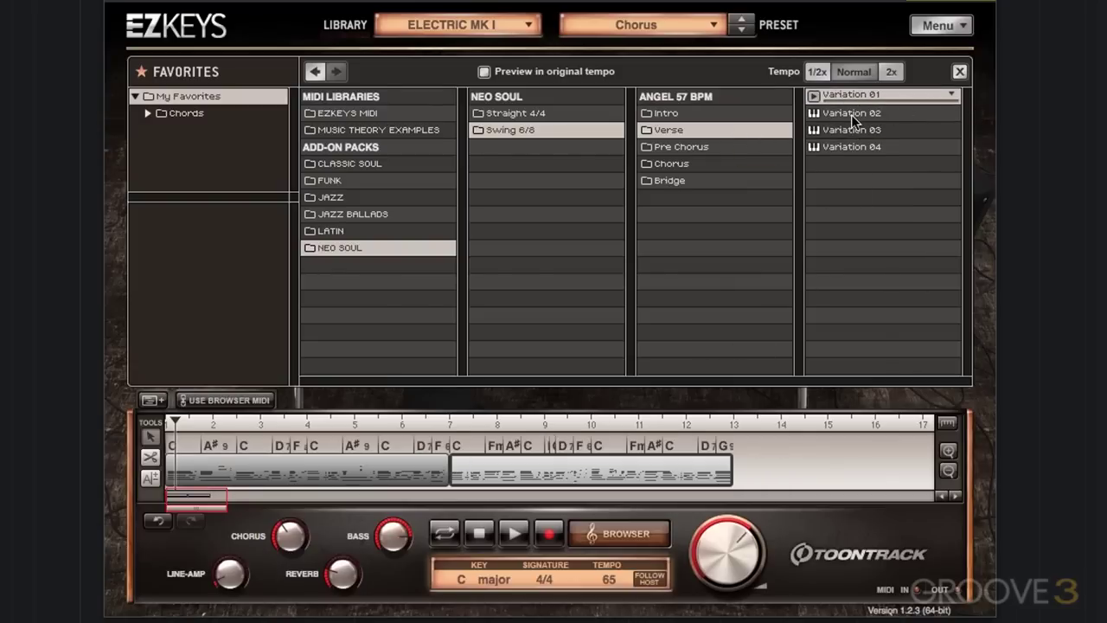
mouse_move(851, 114)
left_mouse_down()
mouse_move(783, 458)
mouse_move(746, 467)
left_mouse_up()
left_click_drag(225, 504, 362, 501)
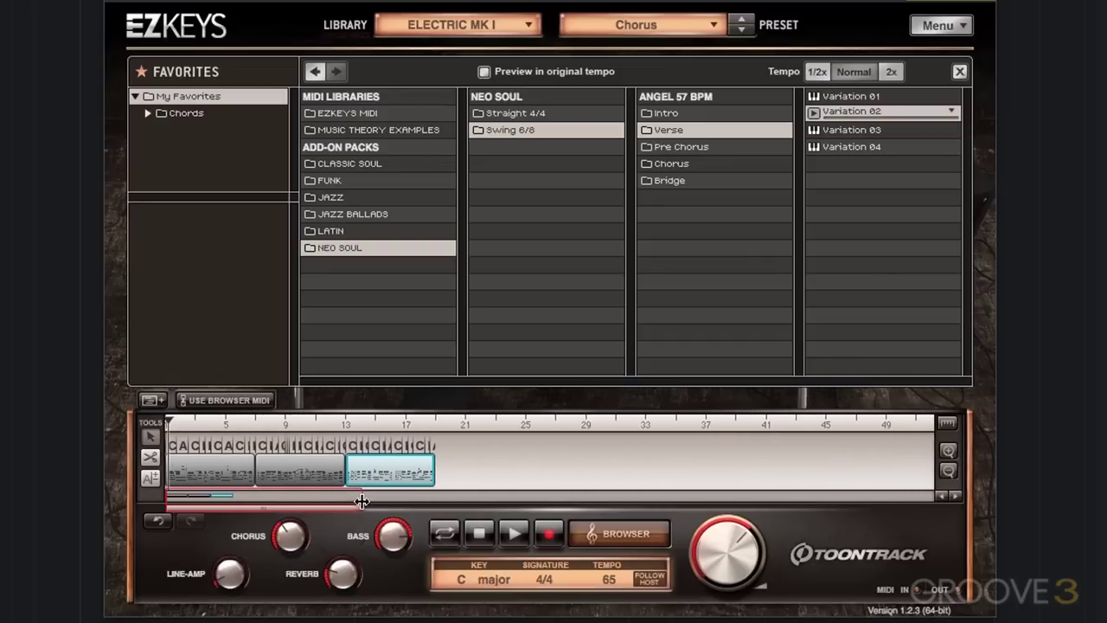
Append Chorus Variation 01, Verse Variation 03, then another Chorus Variation 01 after the verse
left_click(684, 162)
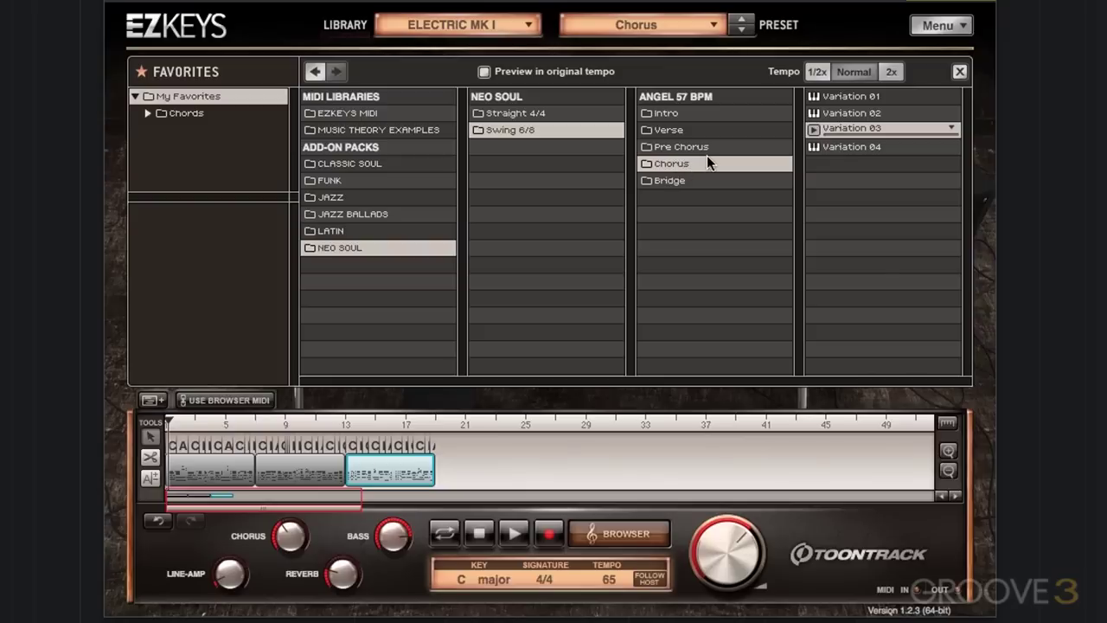
left_click_drag(857, 95, 447, 477)
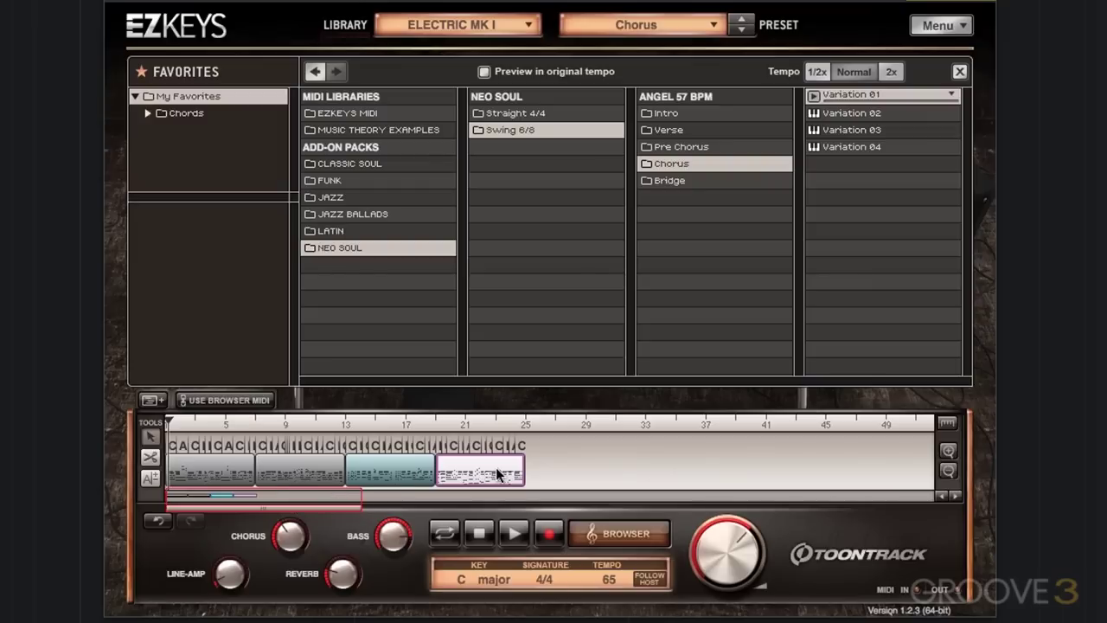
left_click(680, 131)
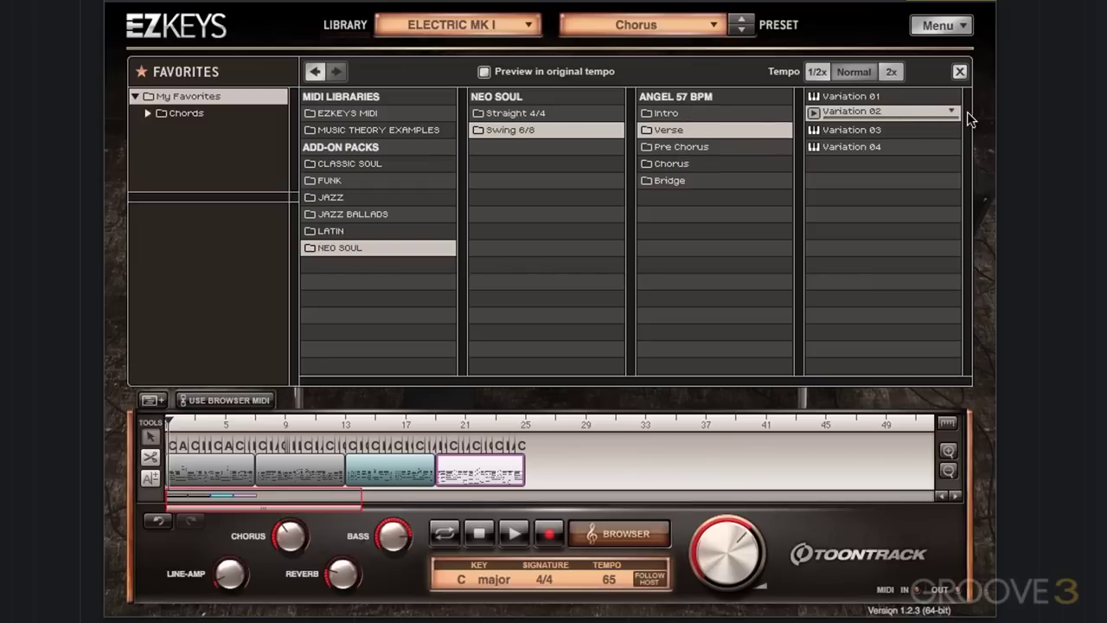
left_click_drag(852, 131, 545, 456)
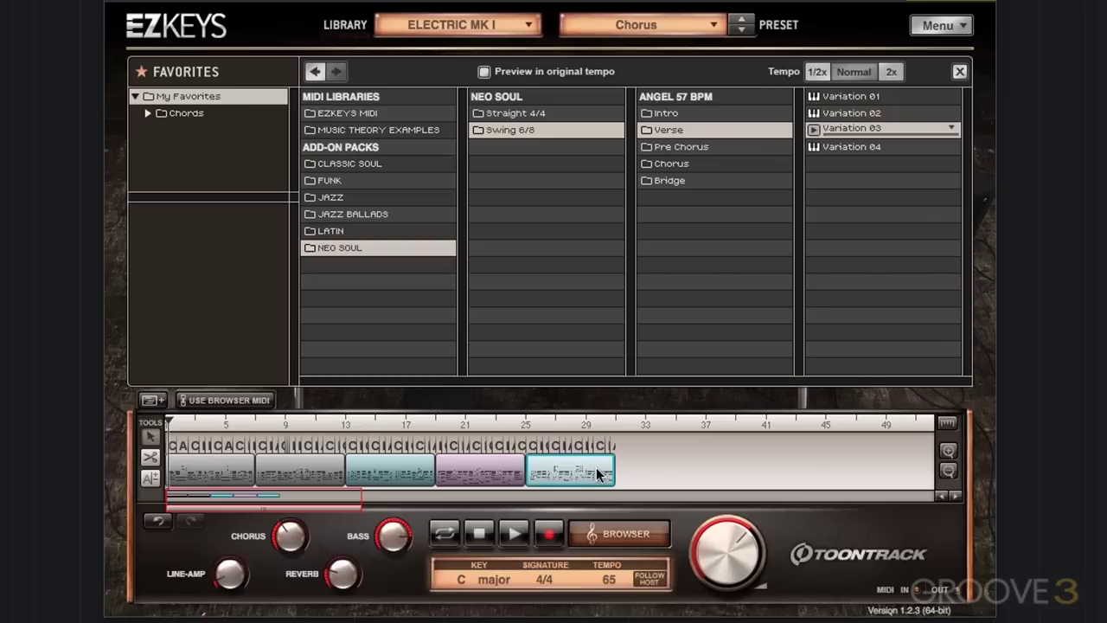
left_click(704, 167)
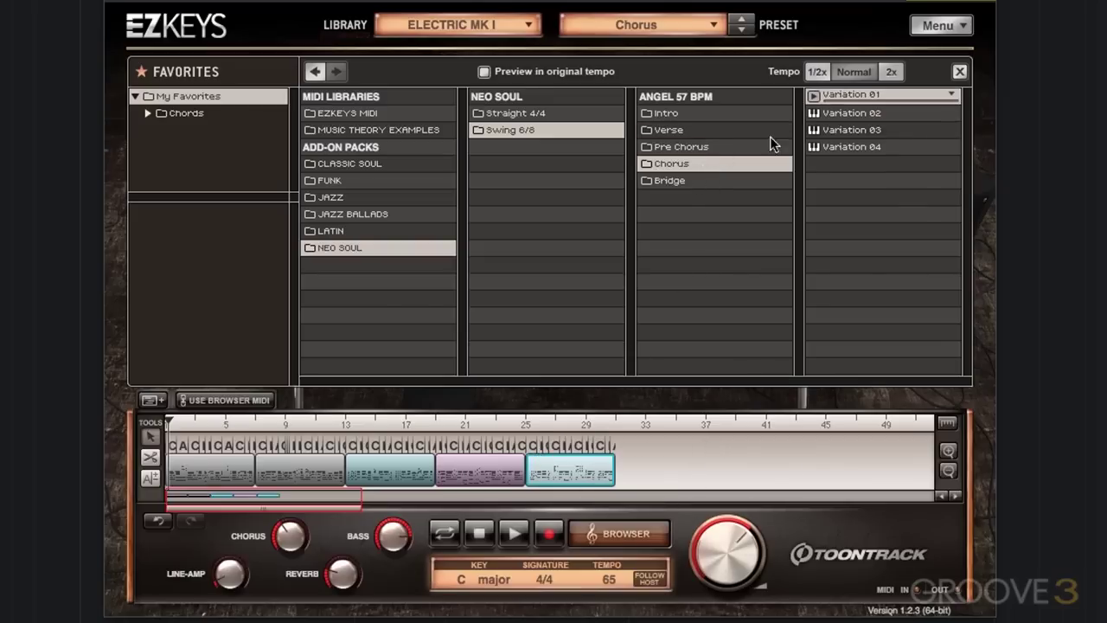
left_click_drag(836, 92, 645, 473)
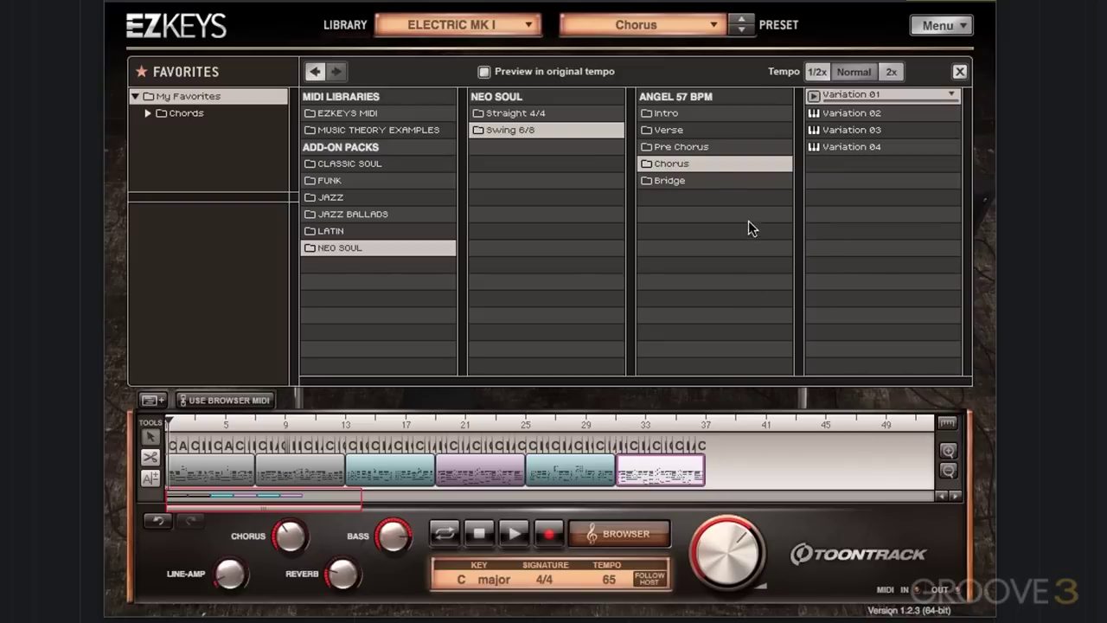
Add Bridge Variation 04 and Bridge Variation 02 blocks after the last chorus
left_click(702, 182)
left_click(844, 146)
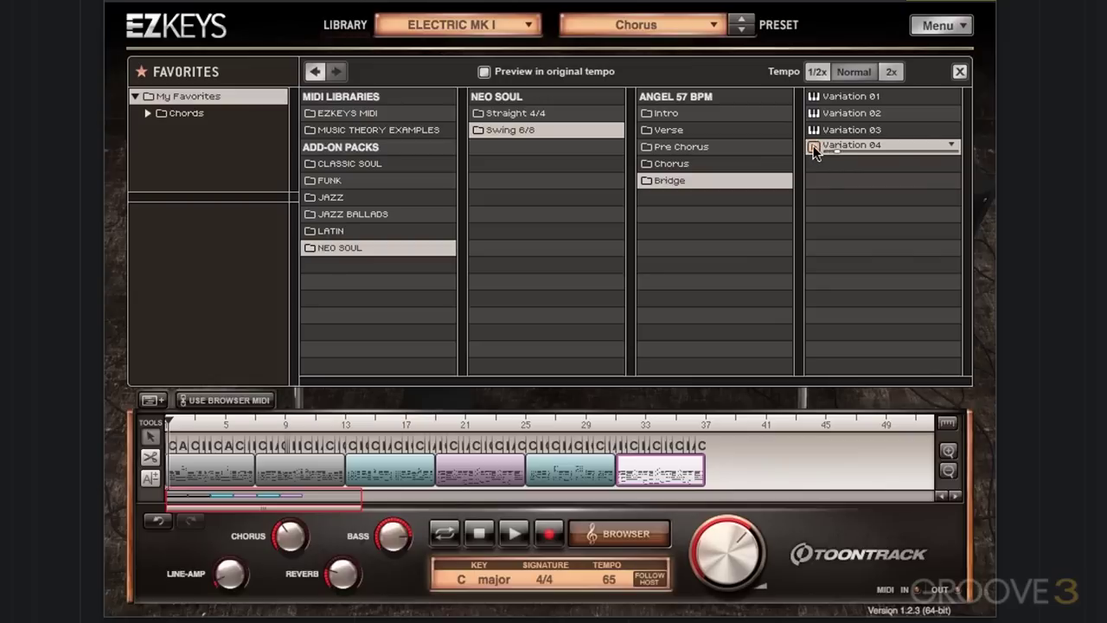
left_click_drag(864, 139, 692, 427)
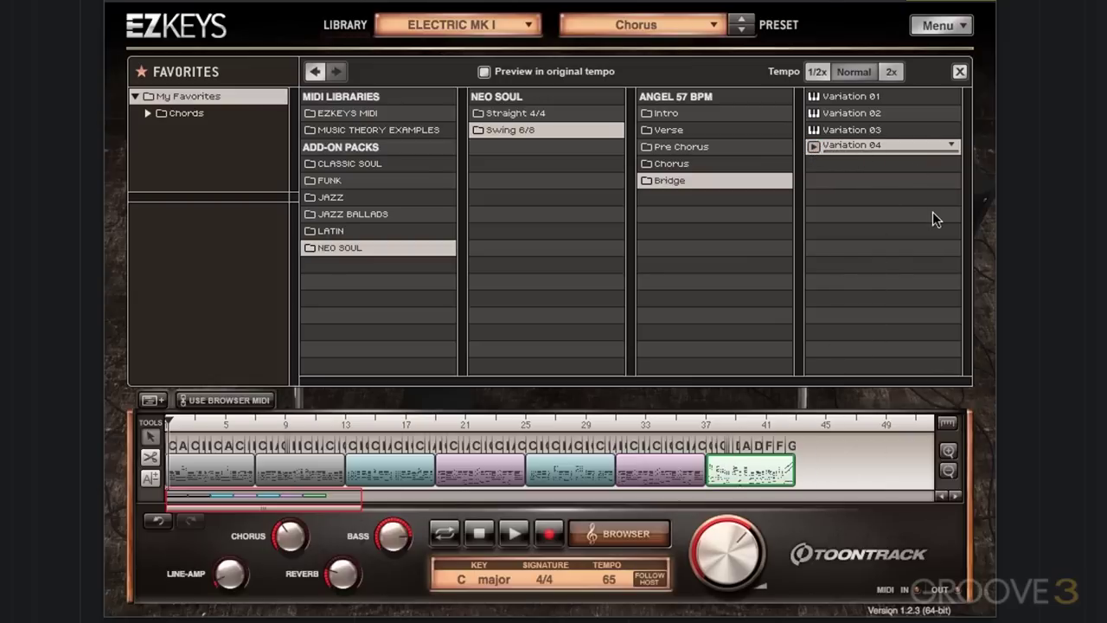
left_click(853, 113)
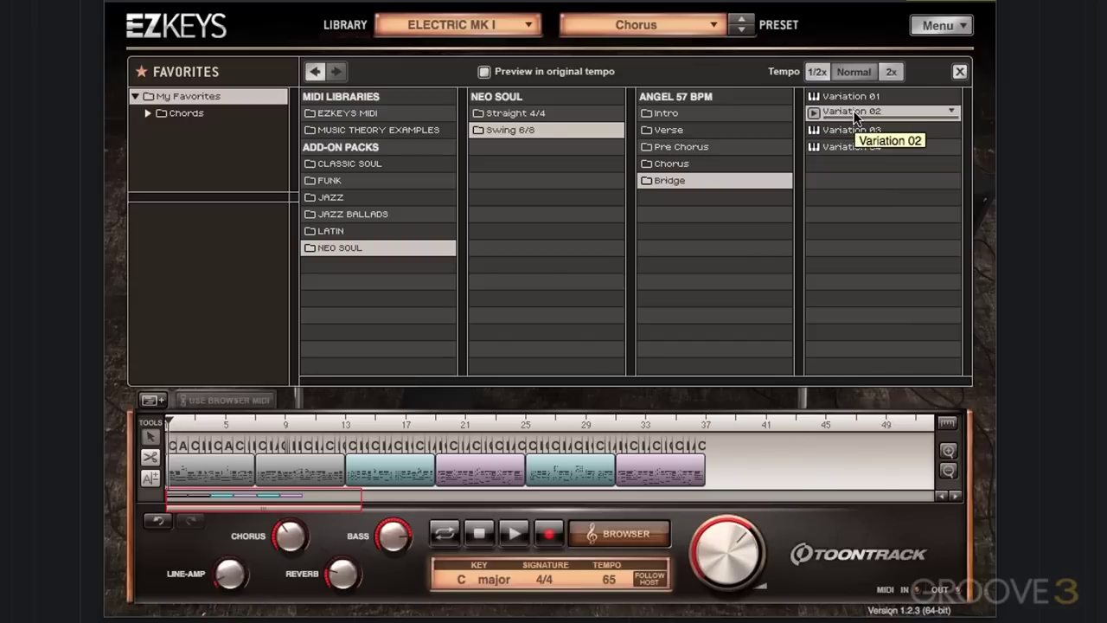
left_click_drag(853, 113, 721, 467)
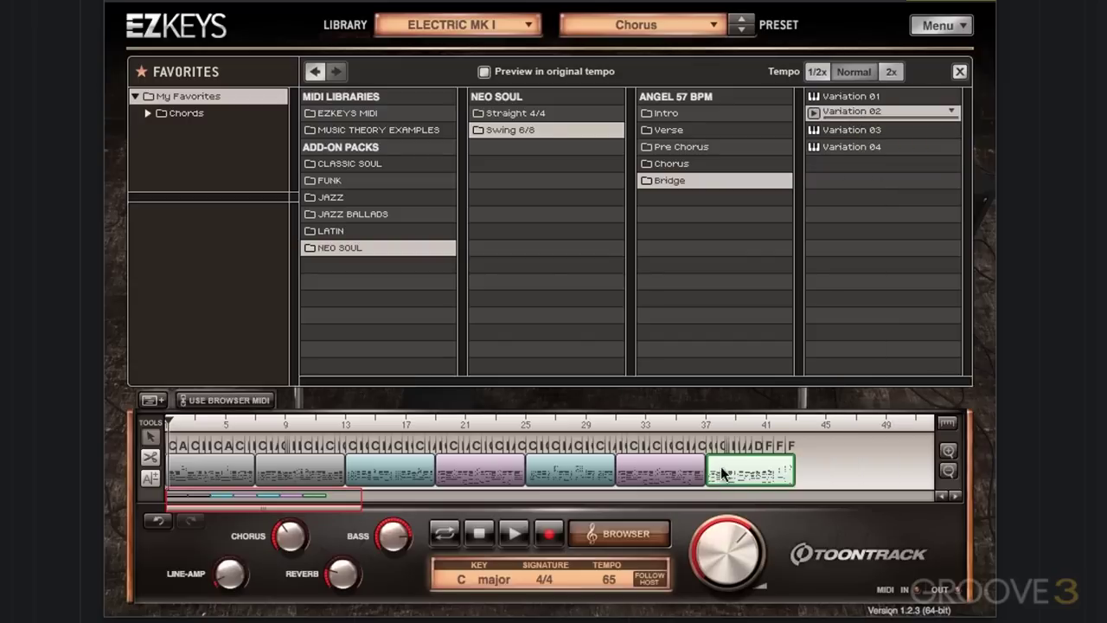
left_click(849, 149)
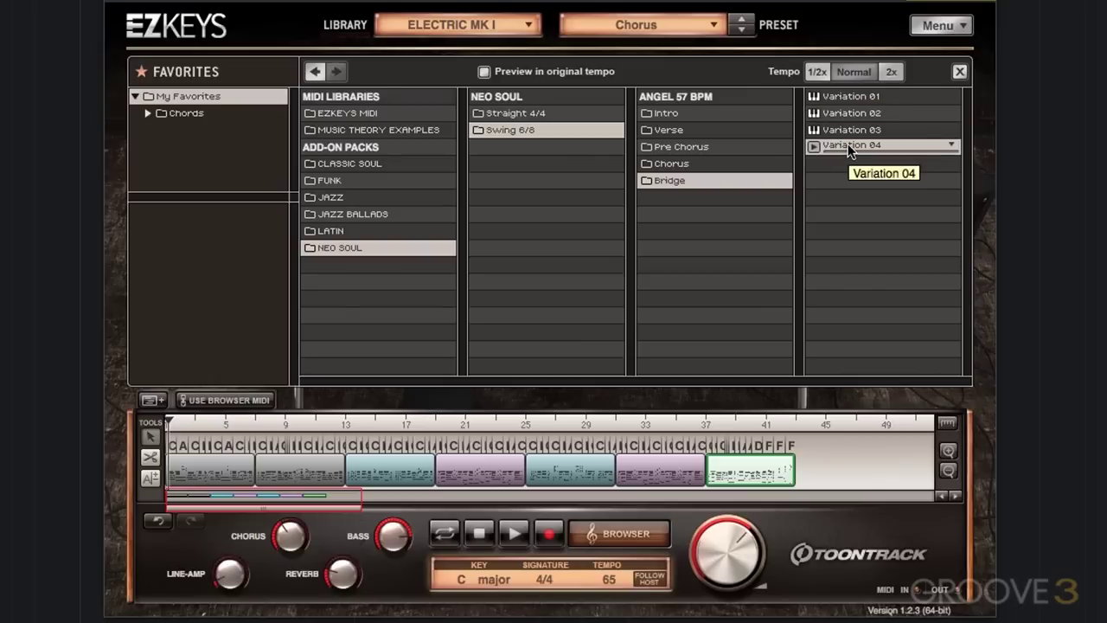
left_click_drag(362, 500, 479, 503)
Place Angel 57 BPM Chorus Variation 03 as a block after bar 49
left_click(671, 164)
left_click(852, 128)
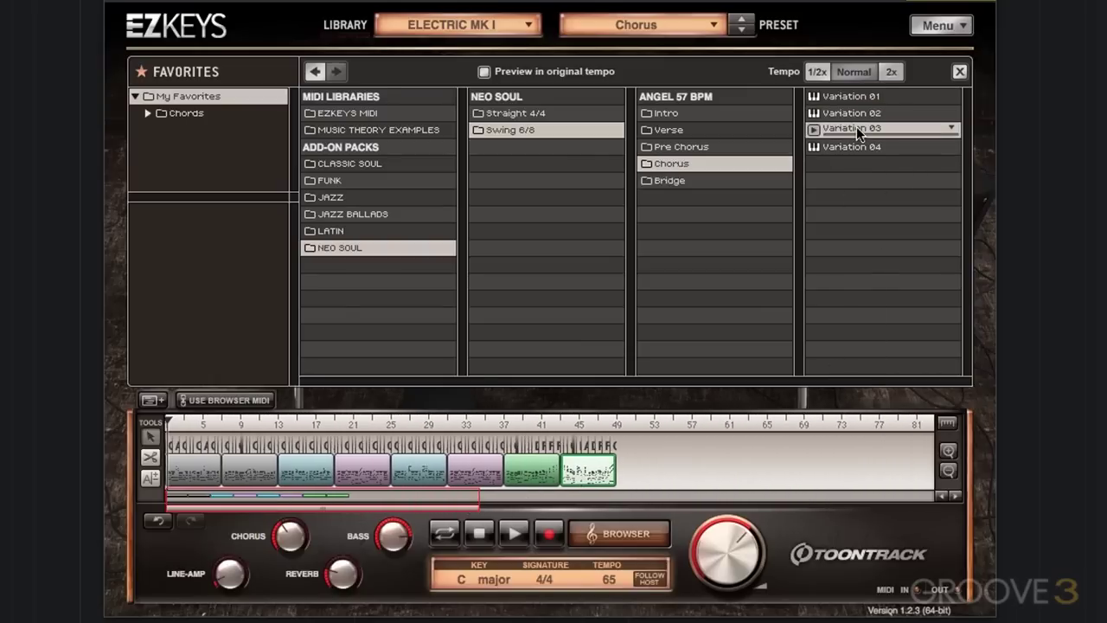
left_click_drag(857, 127, 631, 457)
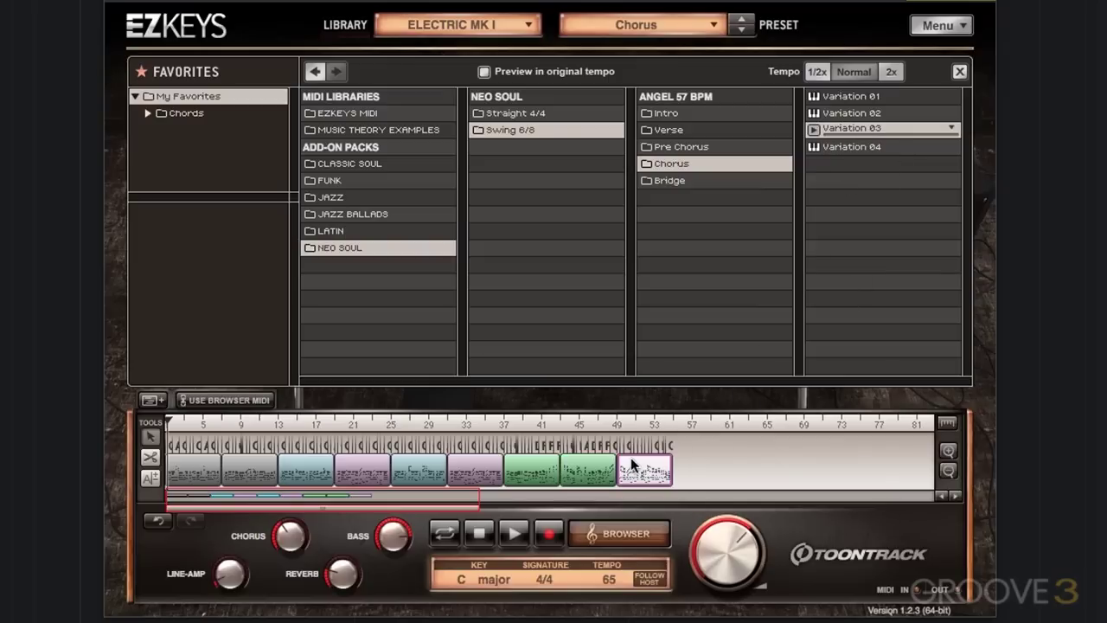
Append Verse Variation 03 and a closing Intro Variation 01 to the song's end
left_click(674, 131)
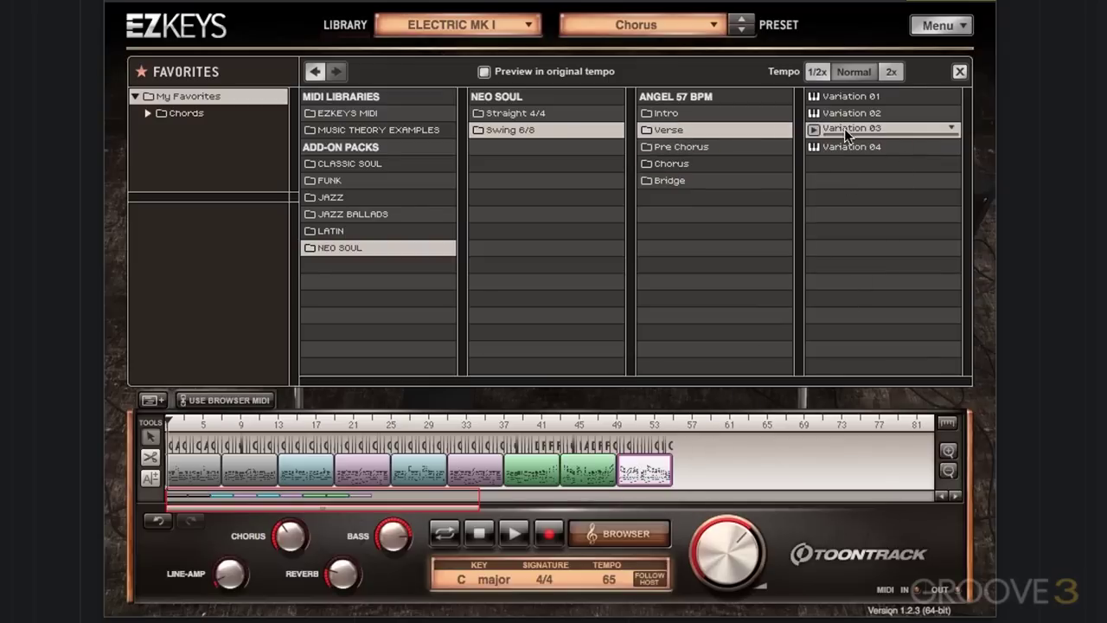
left_click_drag(844, 128, 679, 472)
left_click(663, 116)
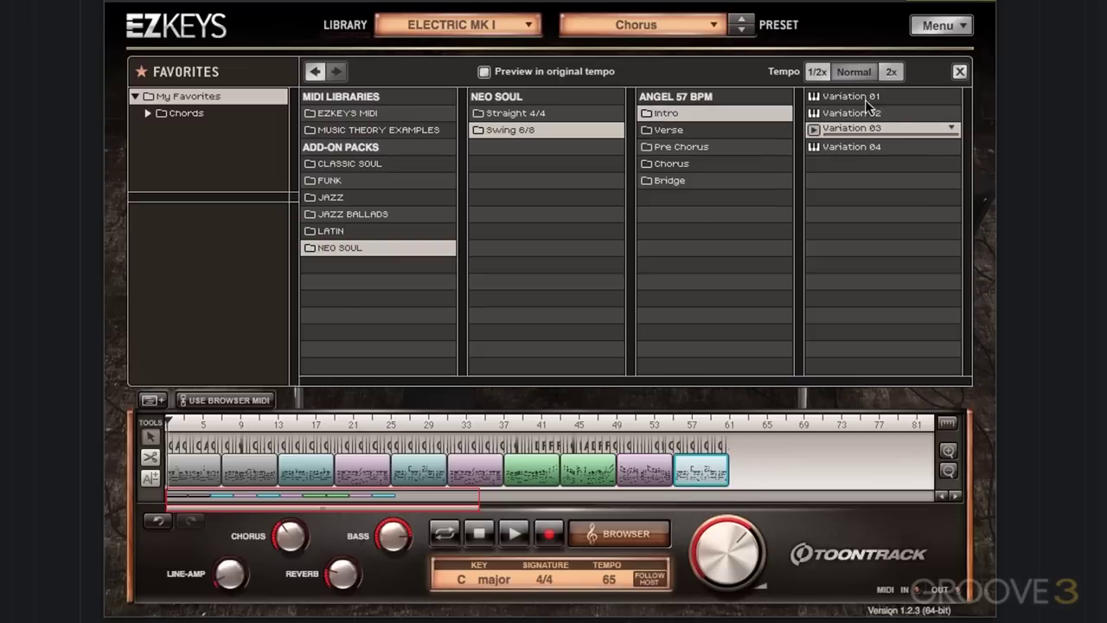
left_click_drag(868, 99, 735, 481)
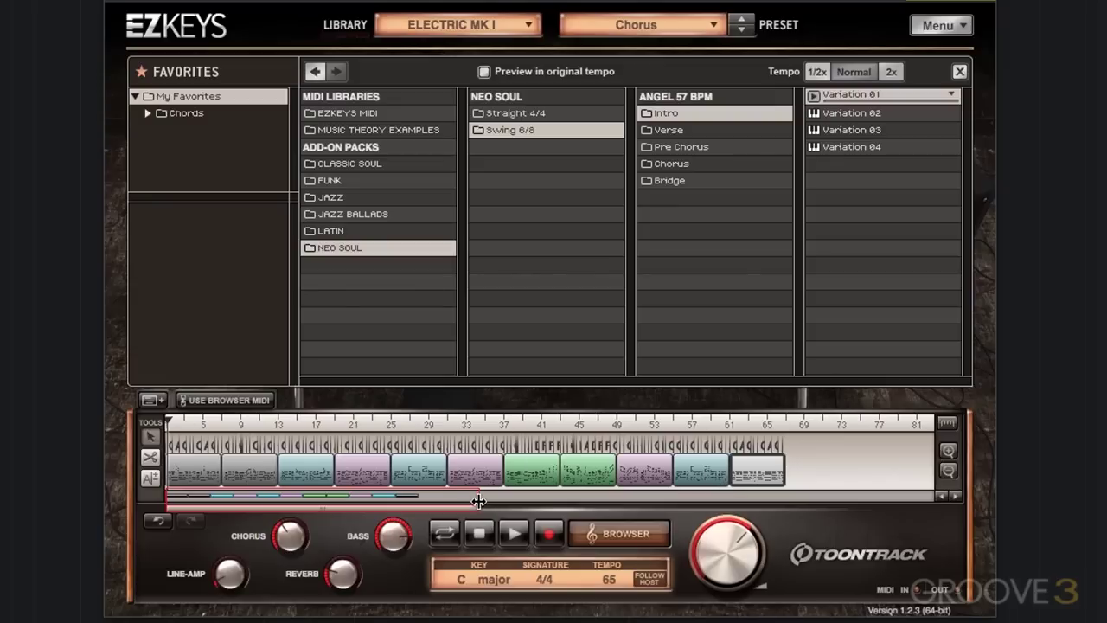
Change the song's time signature to 6/8 and play the arrangement from bar 1
left_click_drag(478, 501, 229, 501)
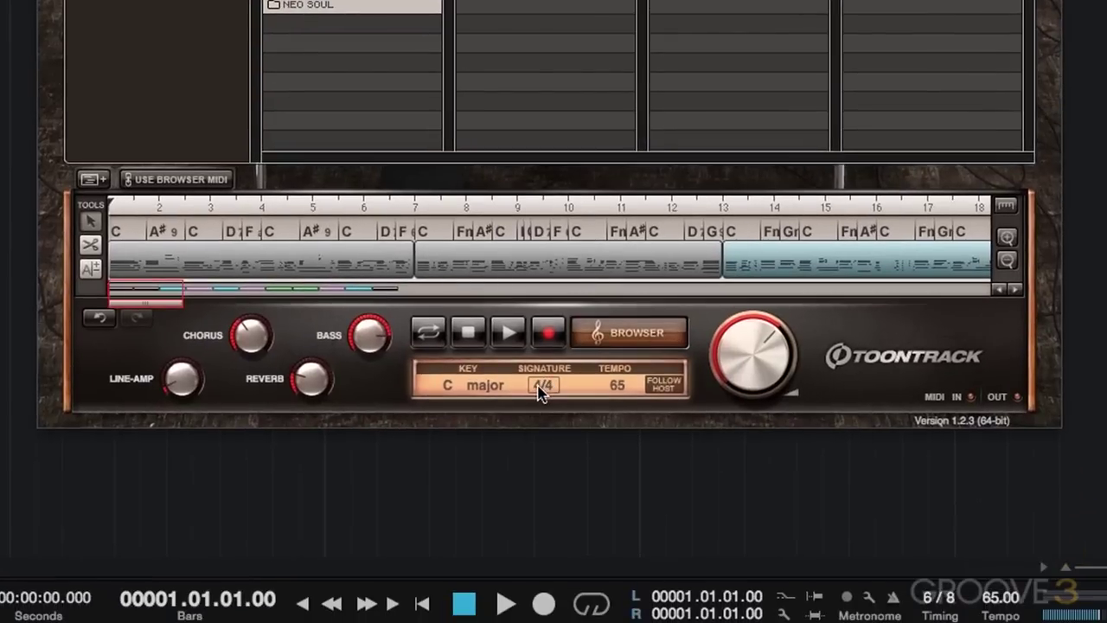
left_click(541, 386)
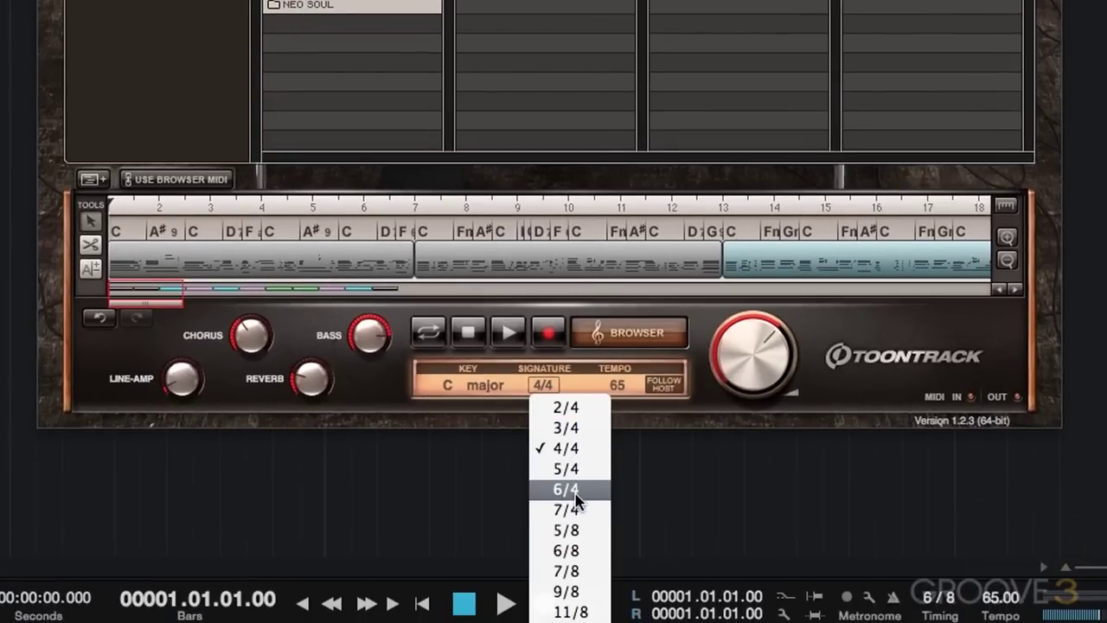
left_click(587, 551)
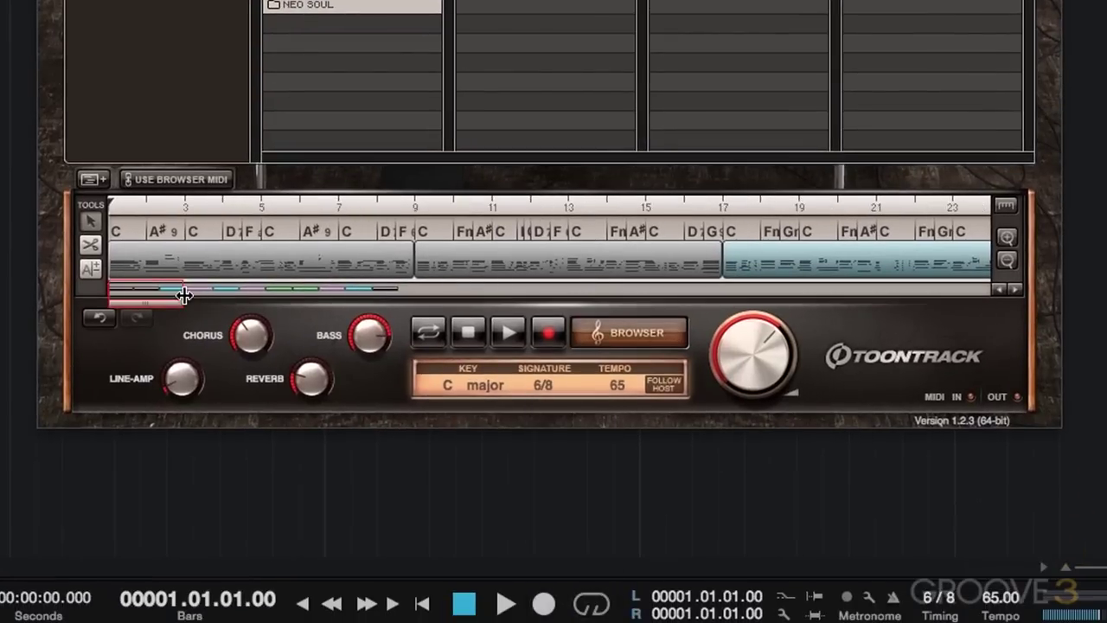
mouse_move(182, 294)
left_mouse_down()
mouse_move(472, 314)
mouse_move(199, 309)
left_mouse_up()
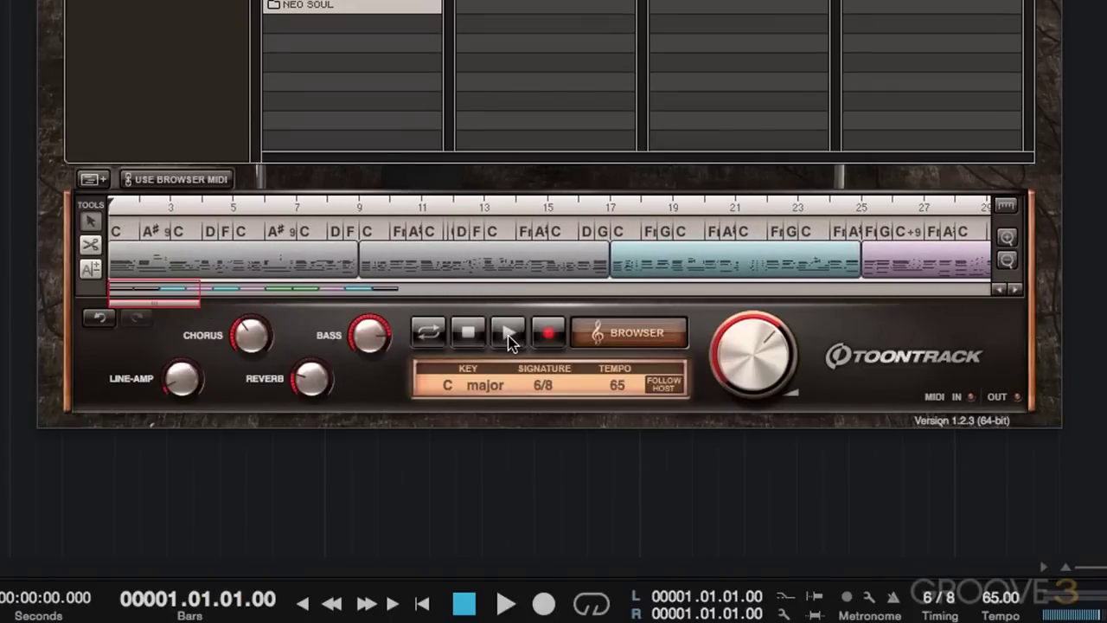
left_click(508, 333)
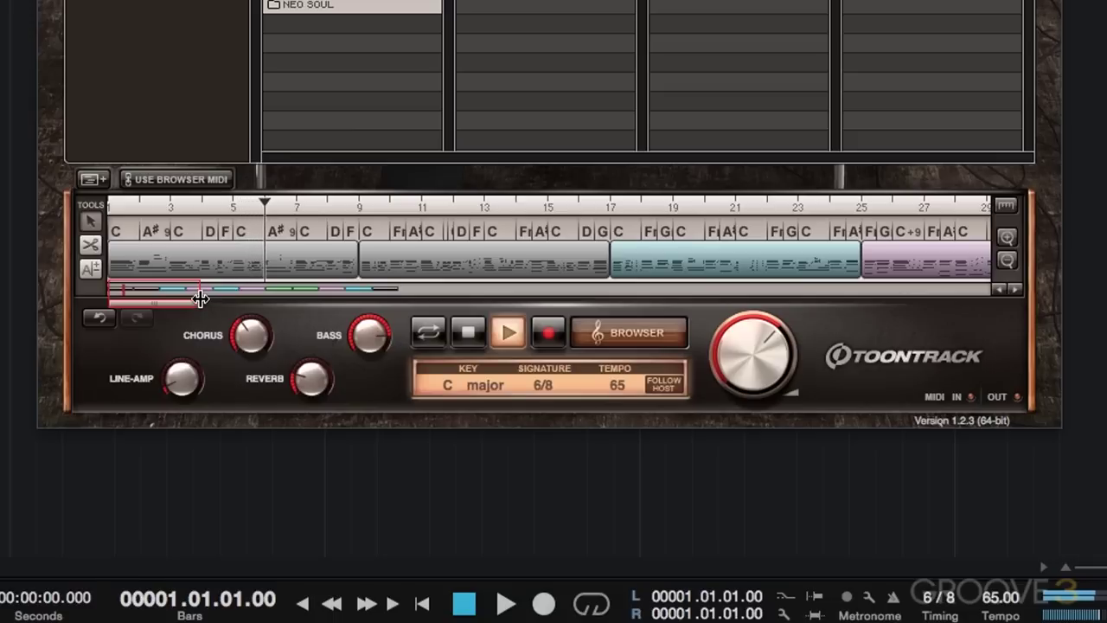
left_click_drag(200, 298, 143, 312)
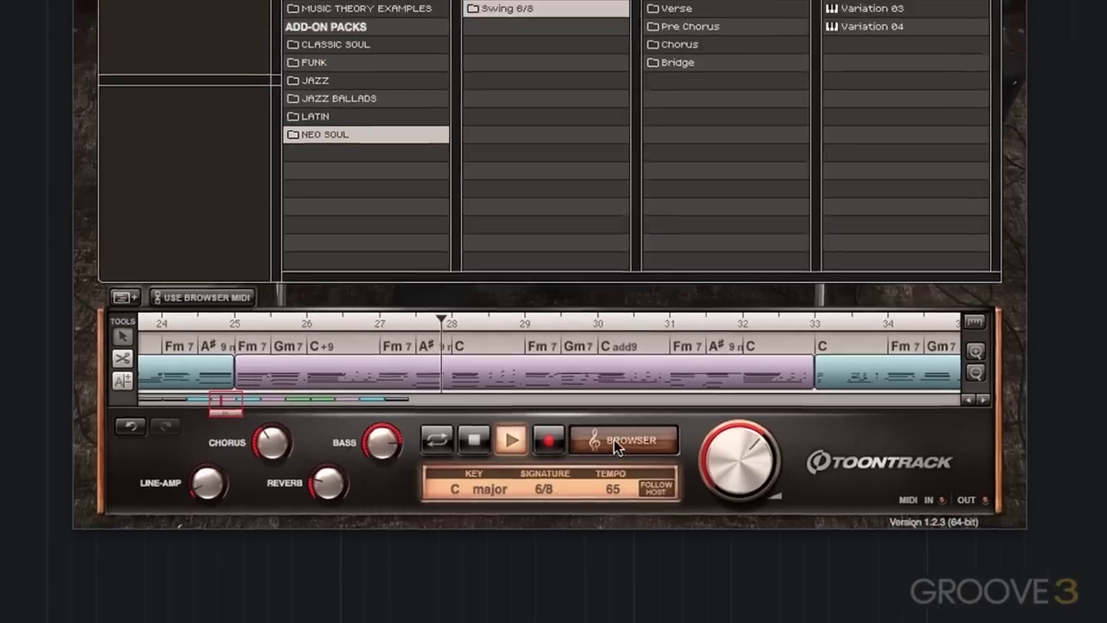
Hide the MIDI browser to reveal the Electric MK I piano during playback
left_click(597, 332)
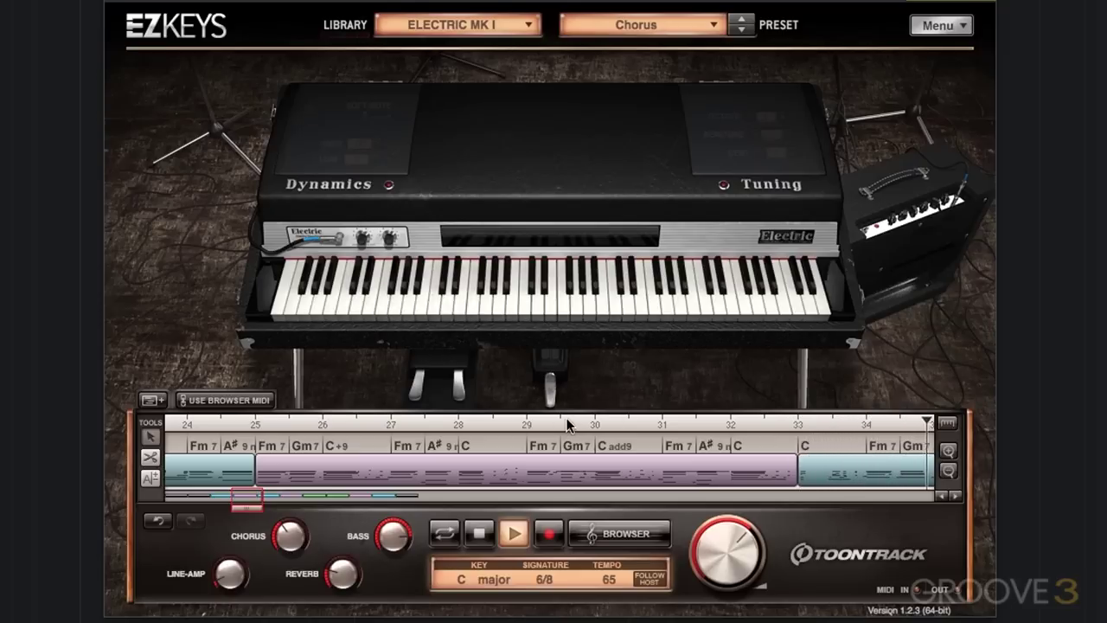
Stop playback, then restart the whole arrangement from bar 1 with the spacebar
left_click(488, 538)
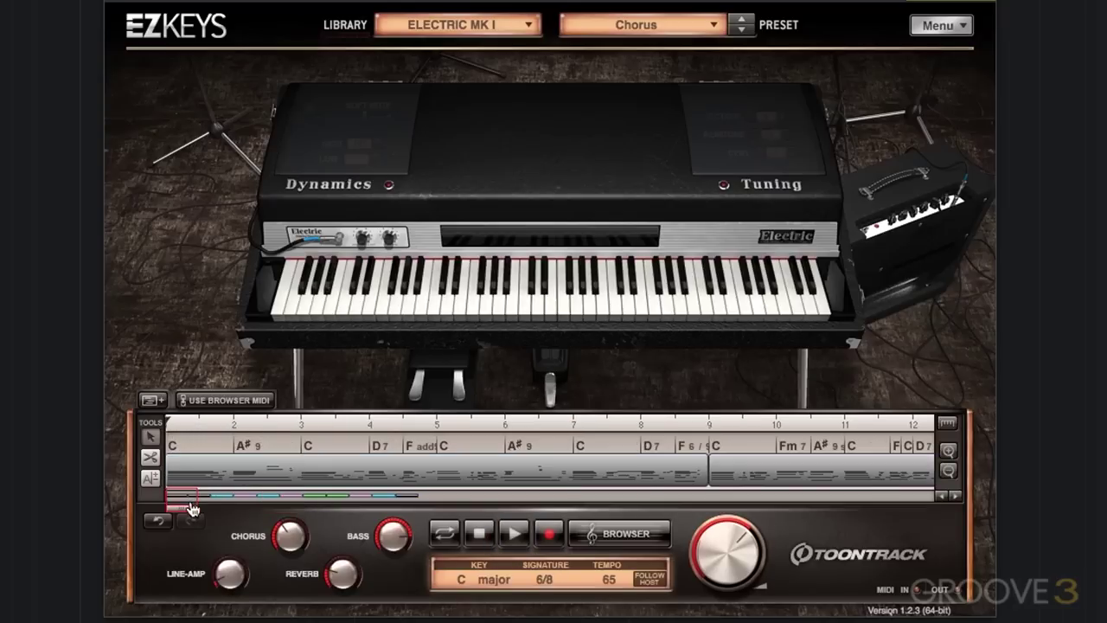
left_click_drag(198, 501, 481, 502)
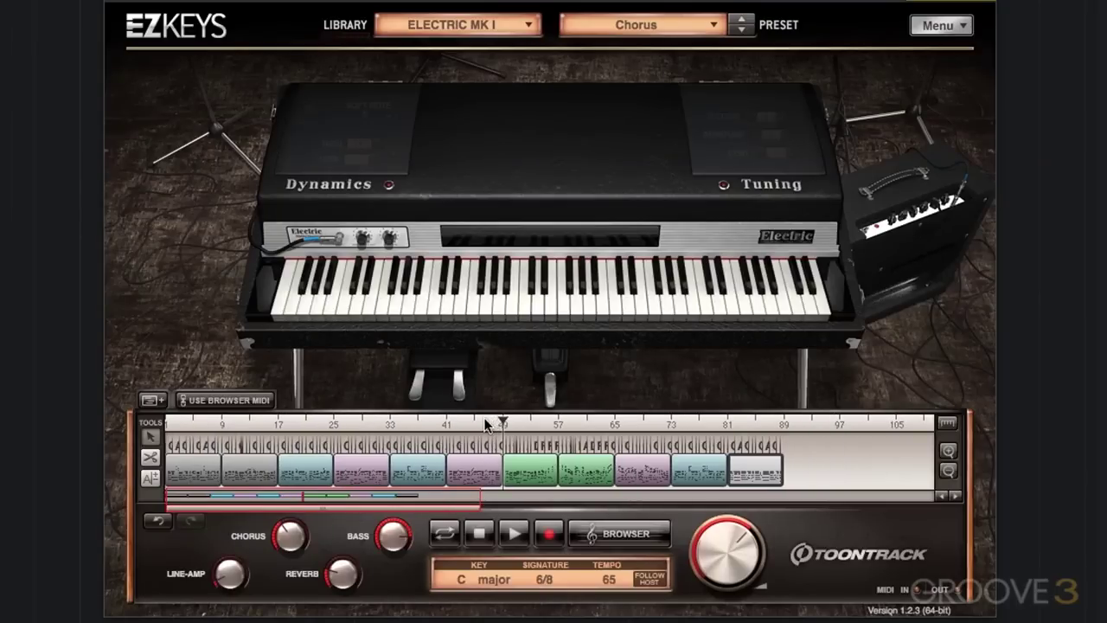
key("space")
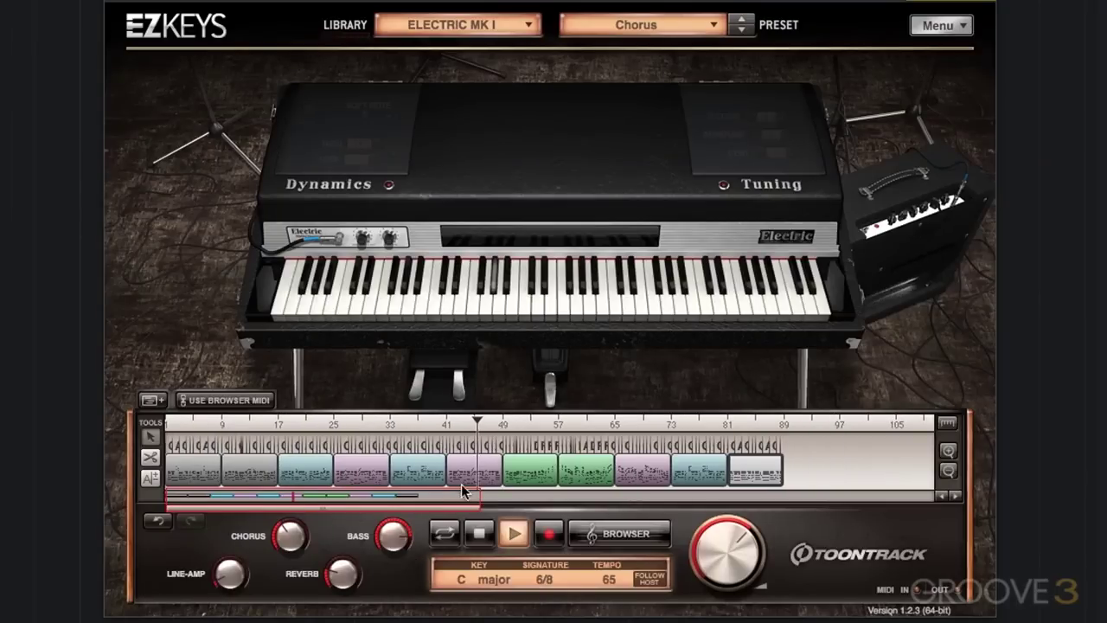
left_click_drag(481, 500, 284, 502)
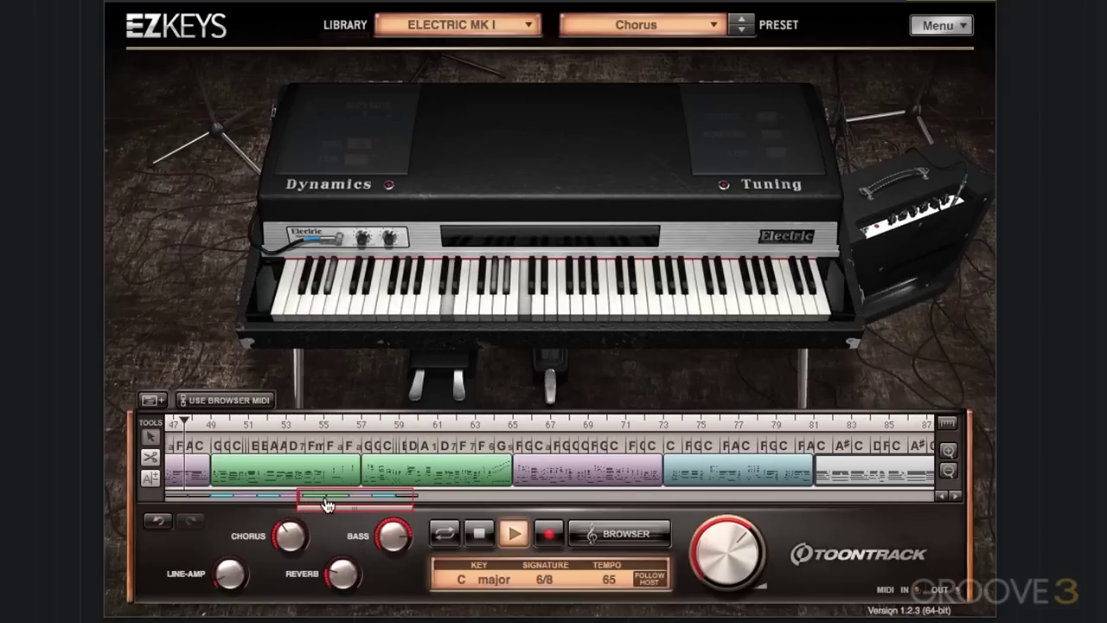
left_click_drag(328, 503, 314, 502)
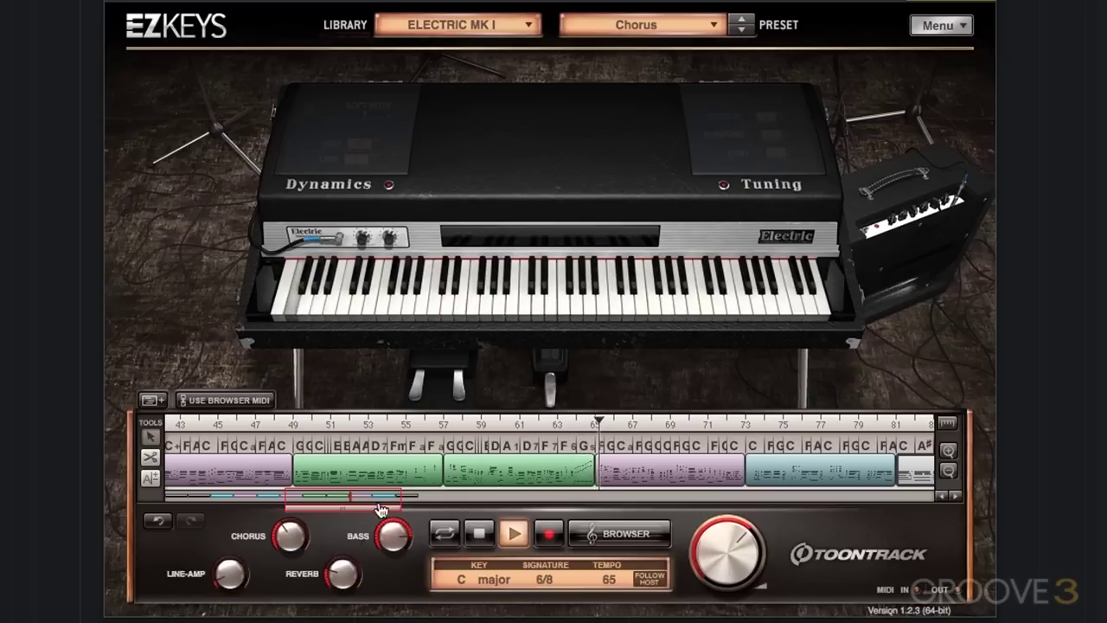
left_click_drag(382, 502, 424, 517)
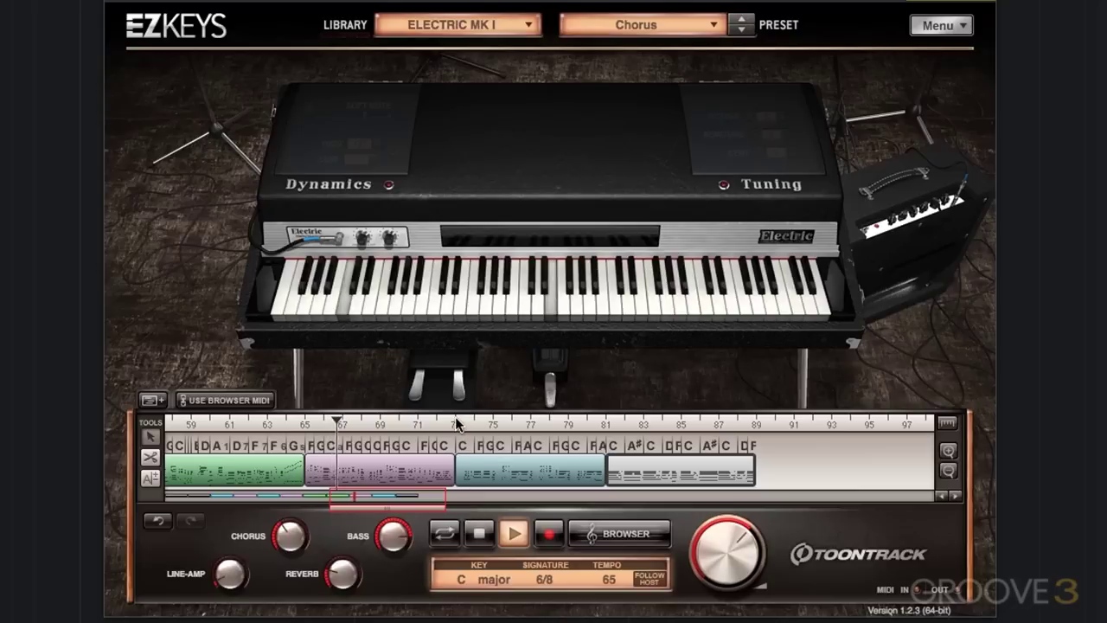